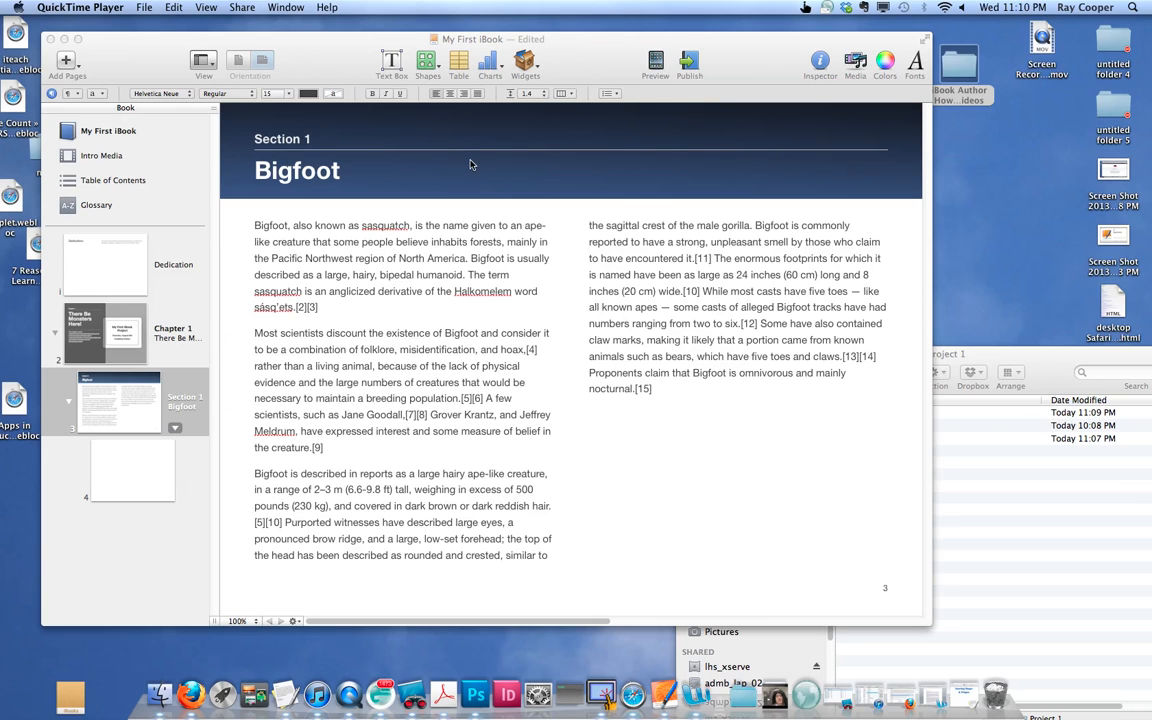
Look through the table of contents, the book's cover page and the Chapter 1 opening page.
left_click(436, 66)
left_click(115, 183)
left_click(115, 181)
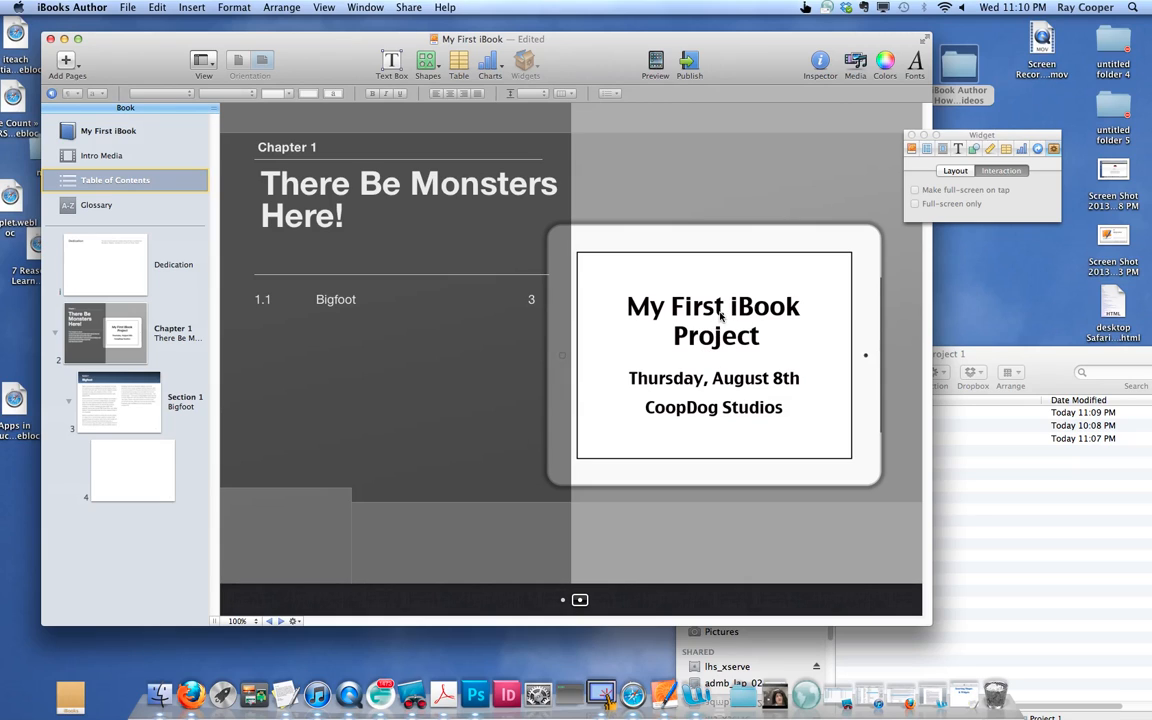
left_click(90, 130)
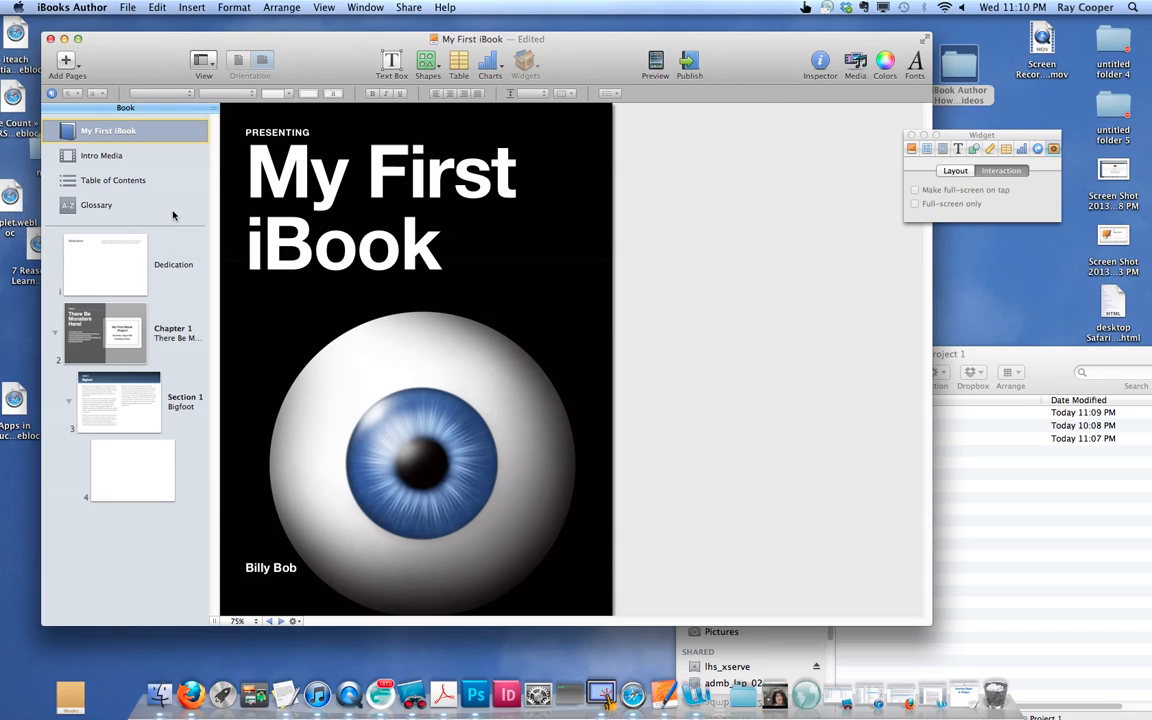
left_click(283, 176)
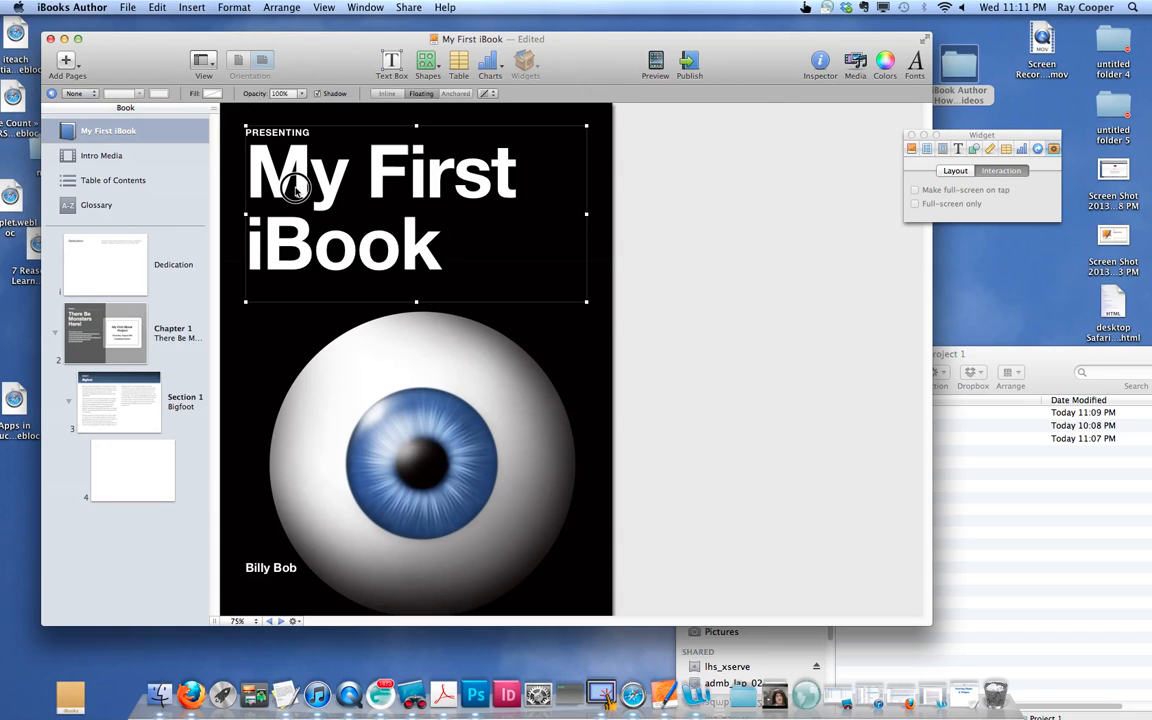
left_click(258, 174)
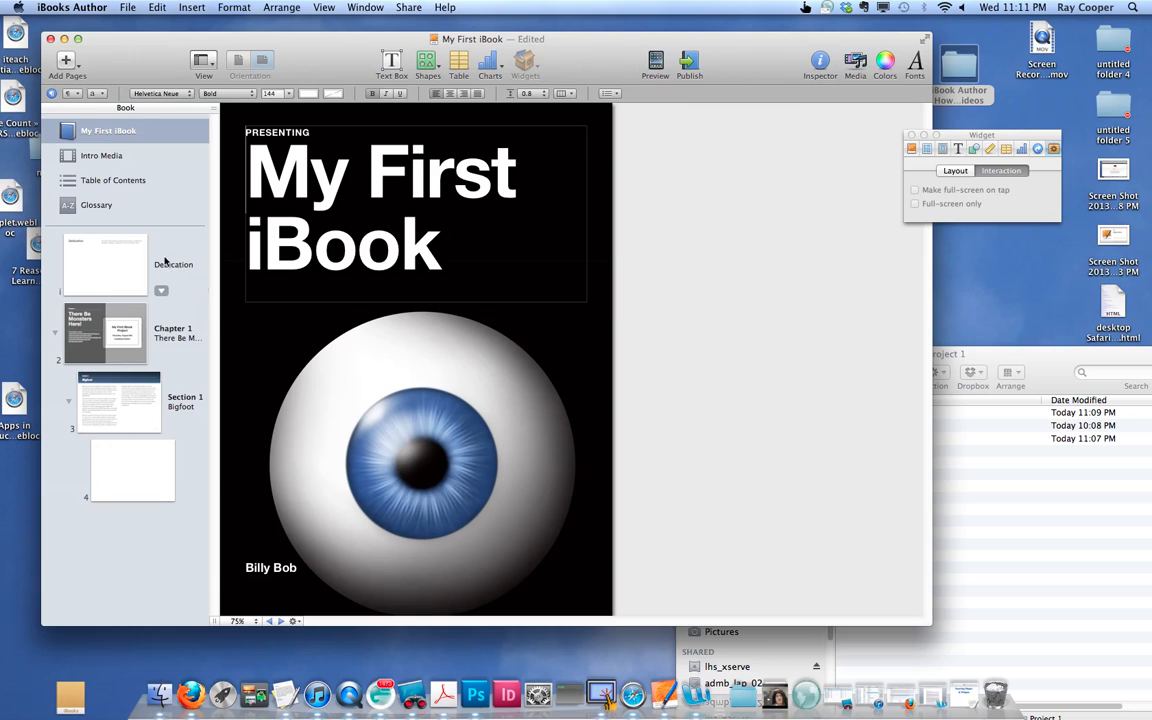
left_click(131, 208)
left_click(100, 176)
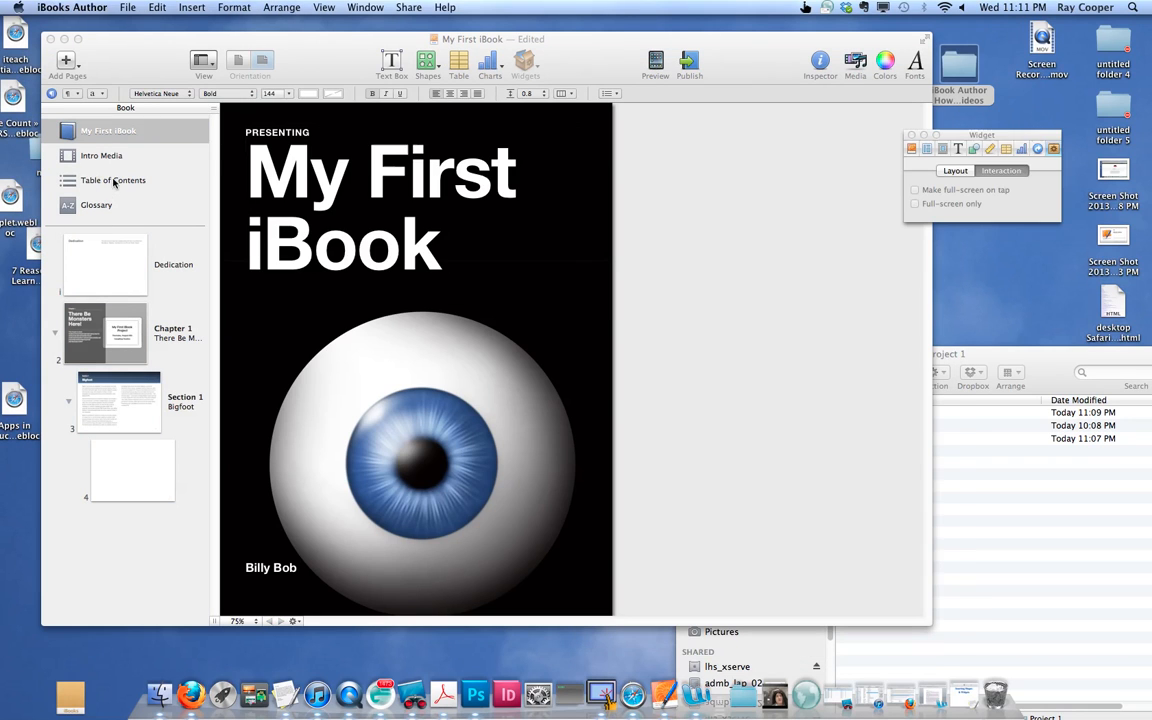
left_click(119, 182)
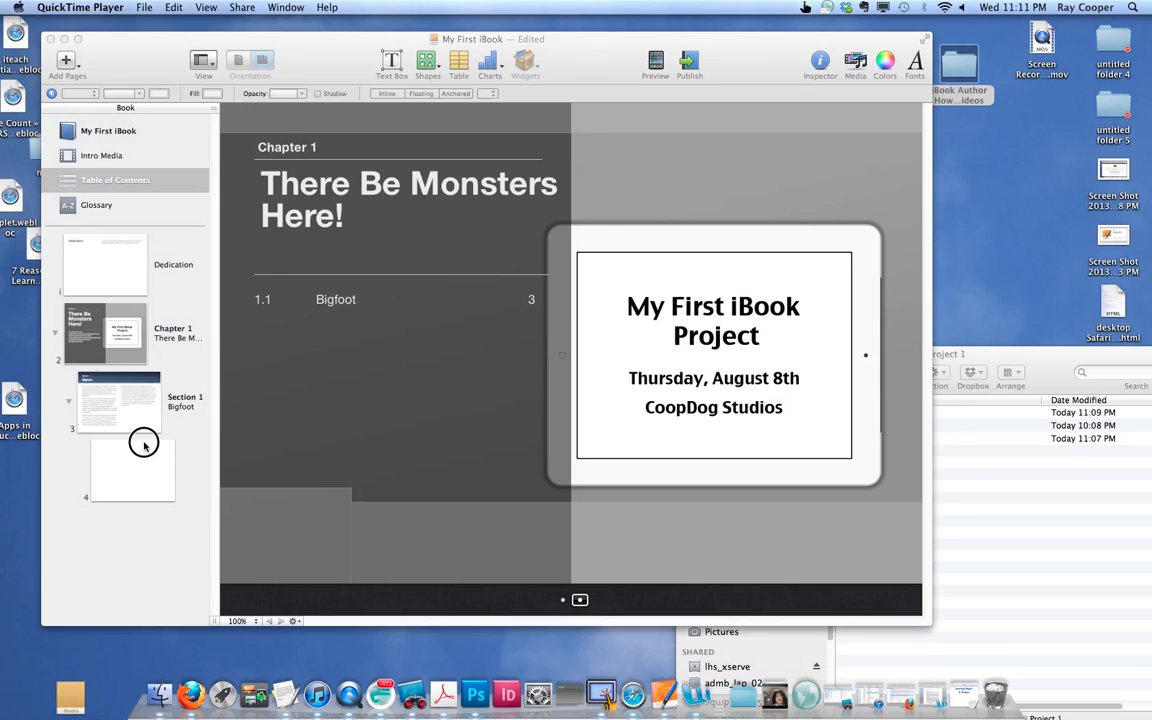
left_click(118, 343)
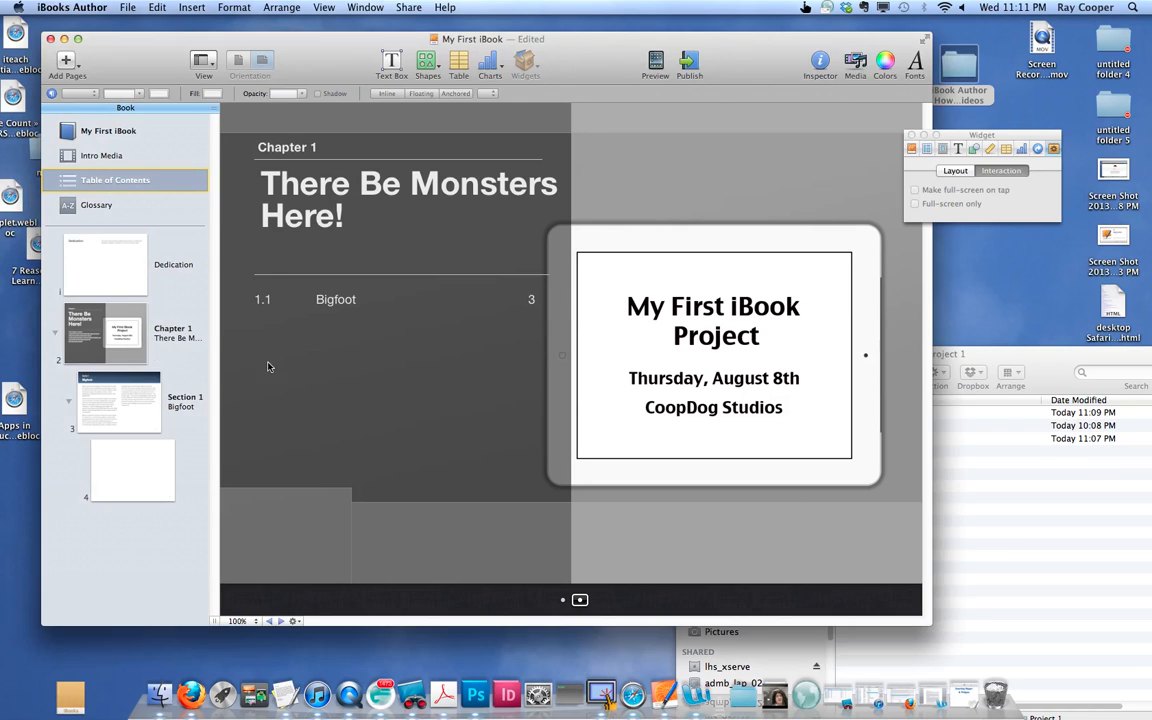
left_click(118, 334)
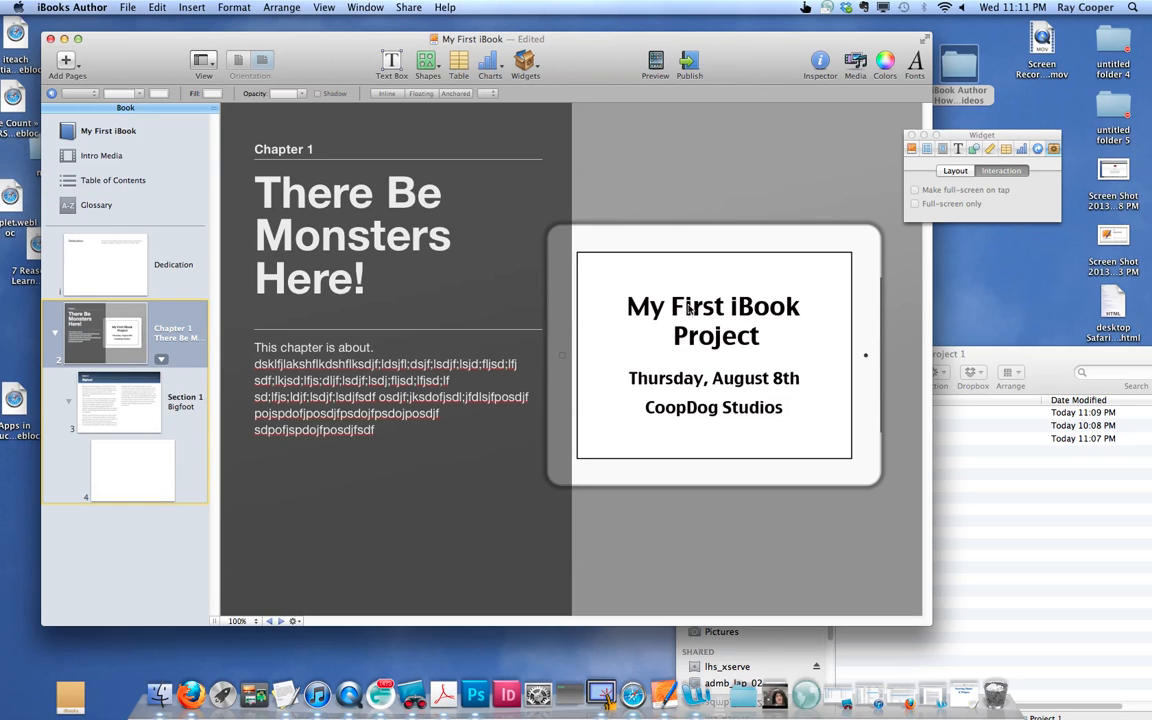
Insert a square shape on the Bigfoot section page and place it in the empty area below the second column's text.
left_click(114, 372)
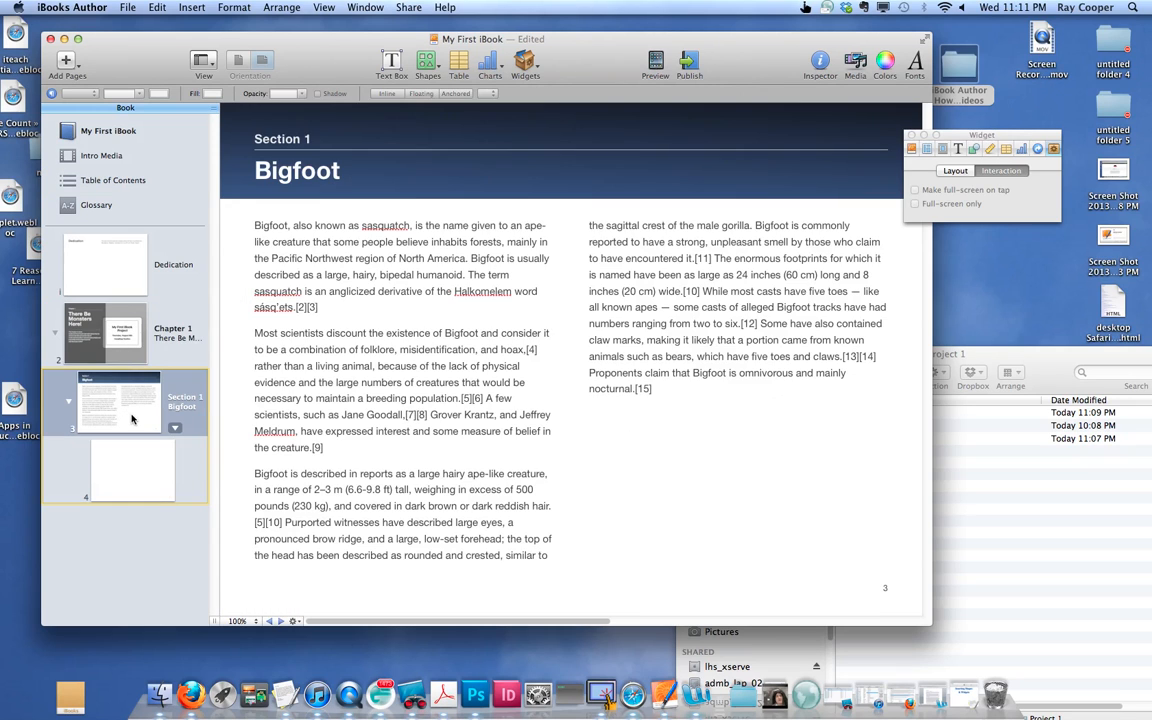
left_click(426, 62)
left_click(445, 165)
left_click_drag(521, 373, 708, 532)
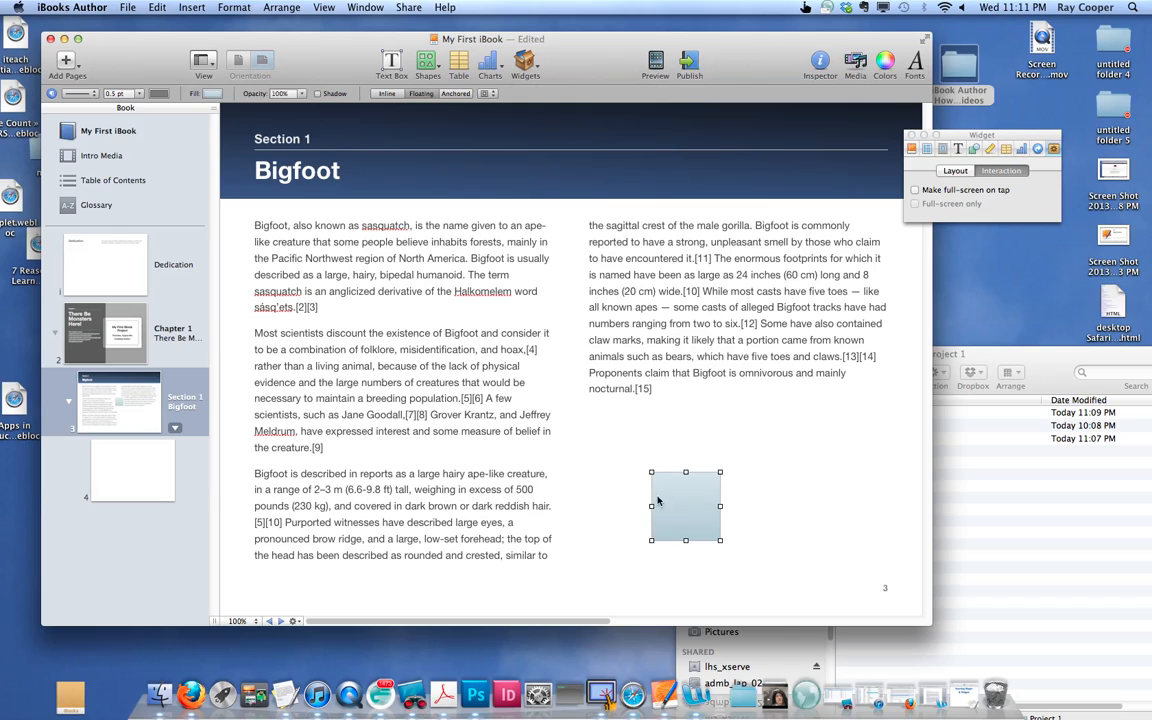
left_click(686, 499)
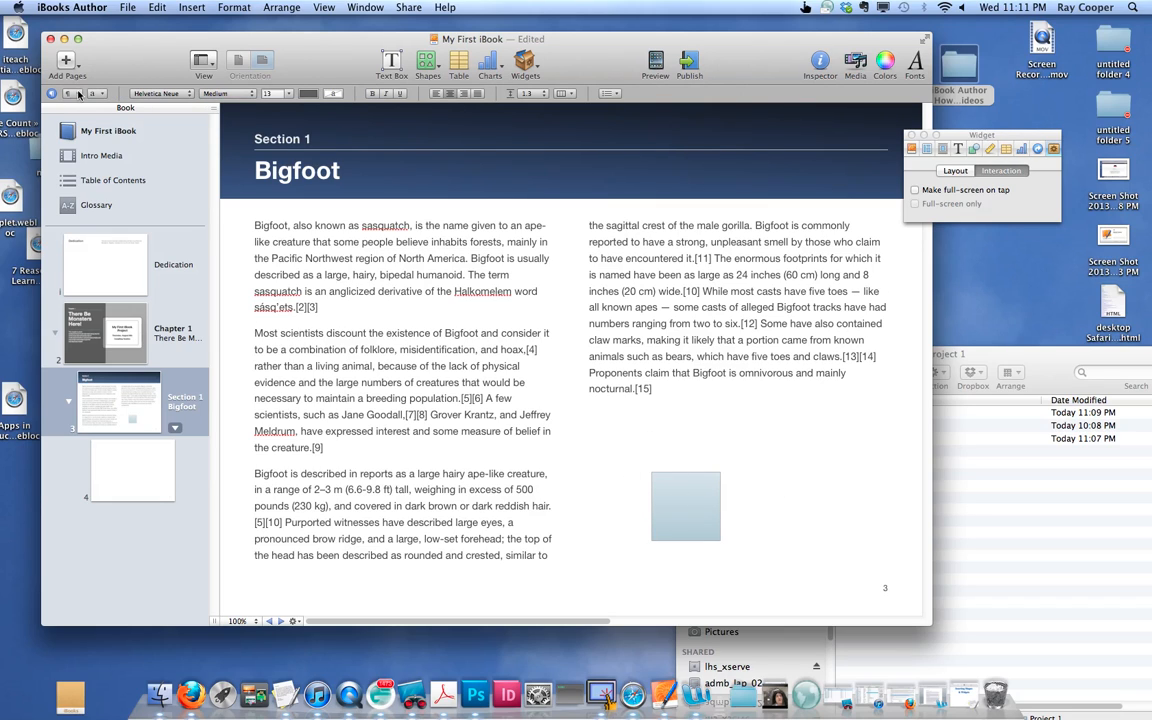
left_click(750, 452)
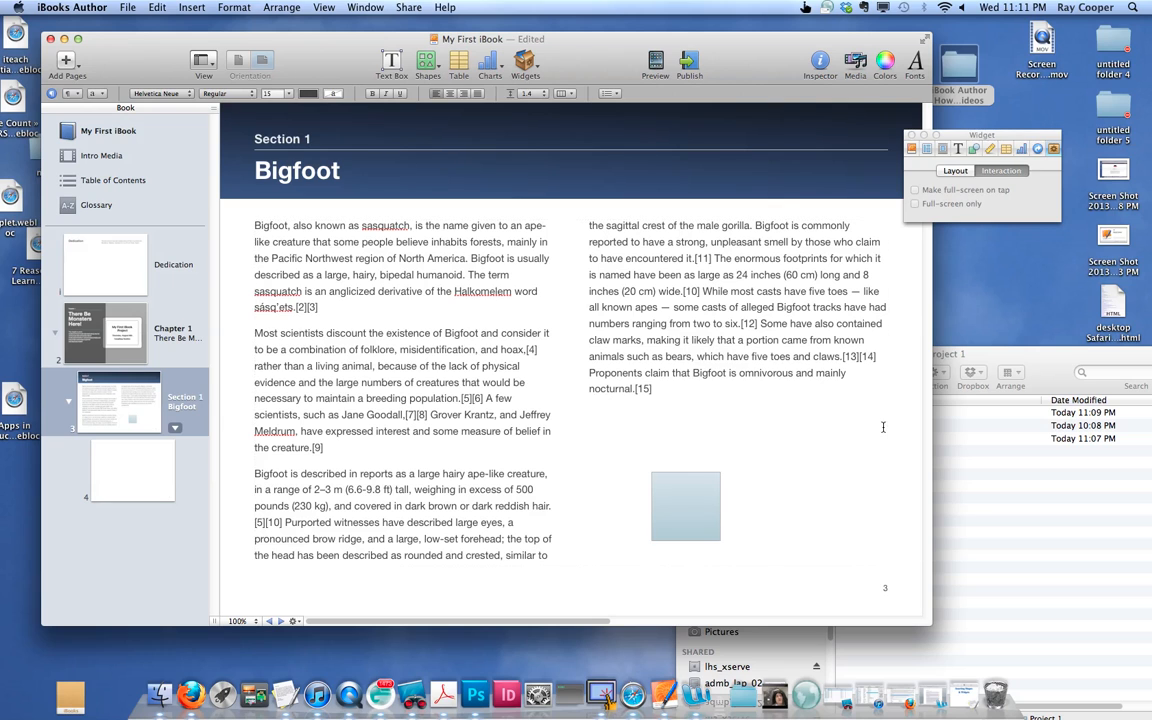
Move the square into the body text between the two columns and enlarge it.
left_click(686, 492)
left_click_drag(686, 492, 544, 355)
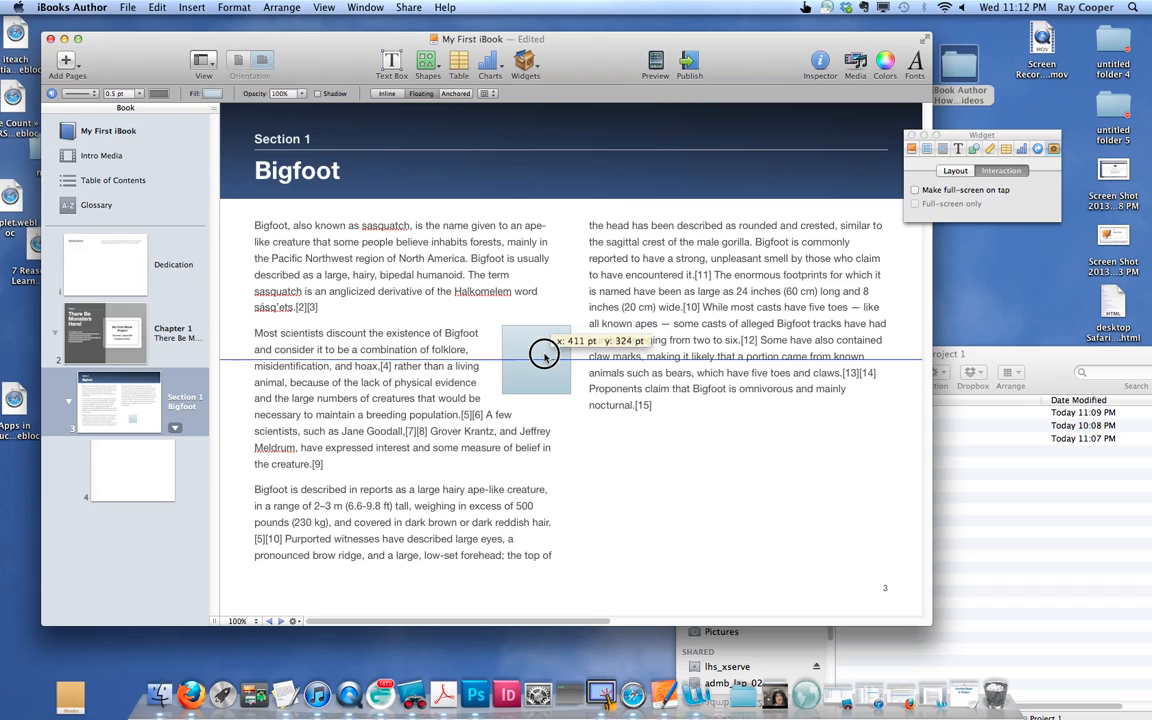
left_click_drag(544, 356, 544, 353)
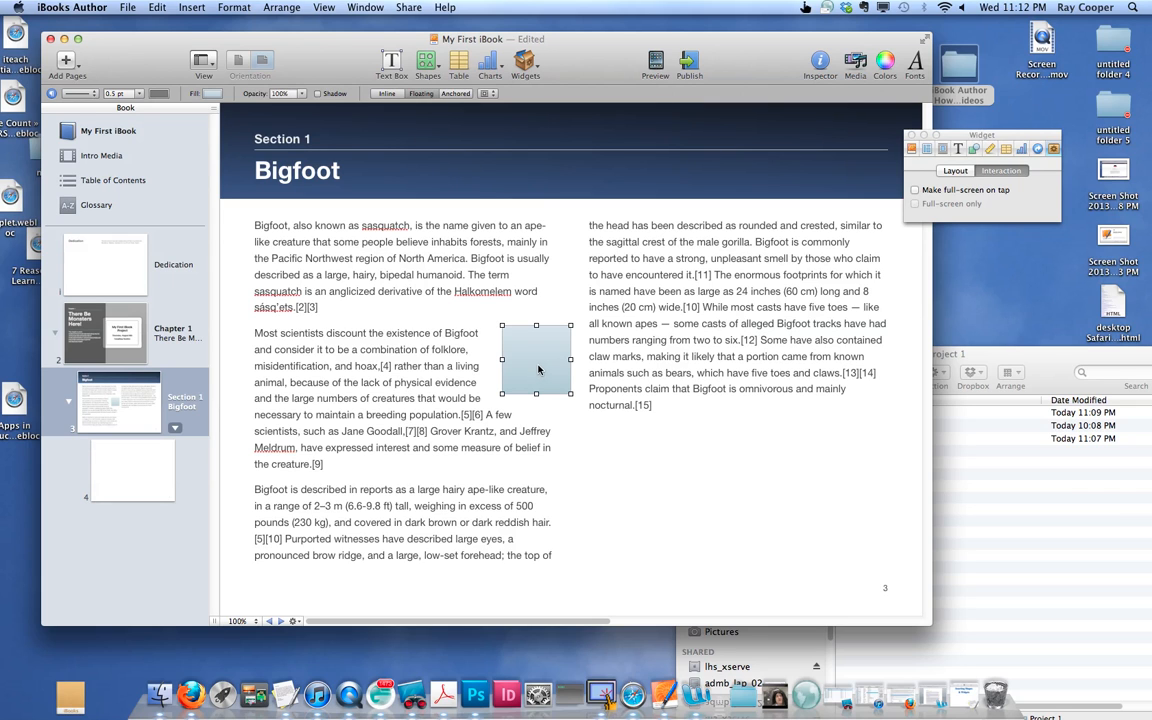
left_click_drag(538, 363, 510, 435)
Fill the square with dark purple and set its opacity to 40%.
left_click(212, 93)
left_click(238, 127)
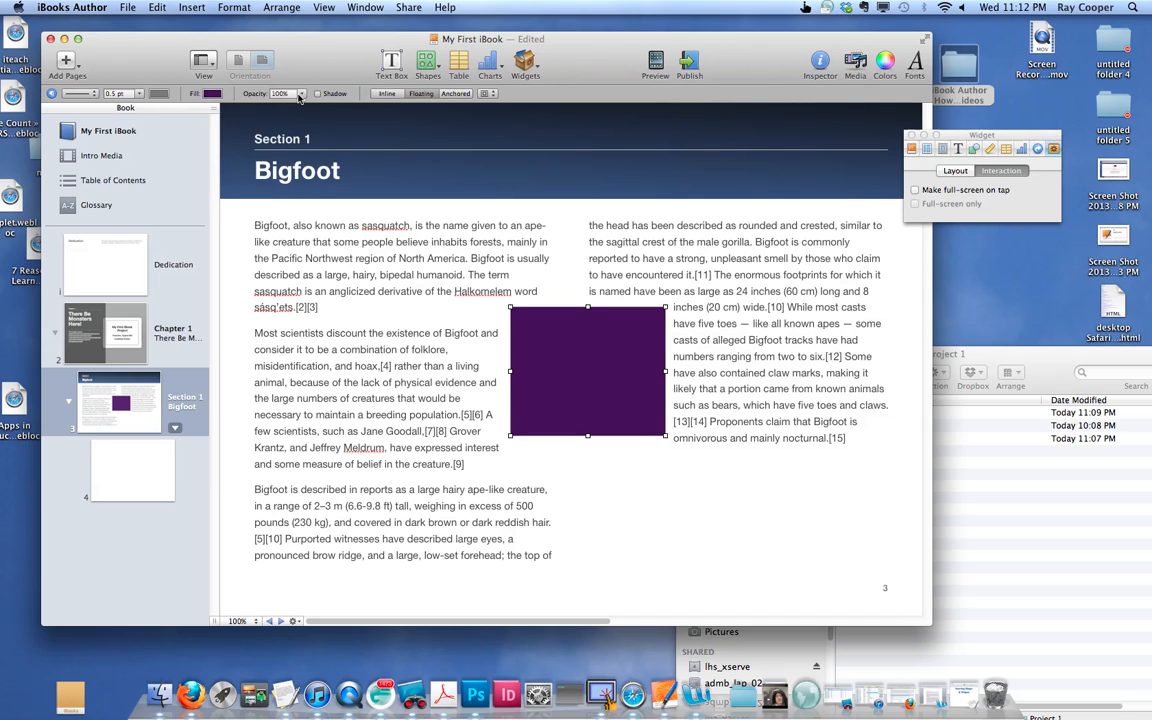
left_click(281, 93)
left_click(297, 155)
left_click(303, 94)
left_click(269, 143)
Move the purple square to the page's lower right corner and shrink it.
left_click_drag(591, 368, 815, 520)
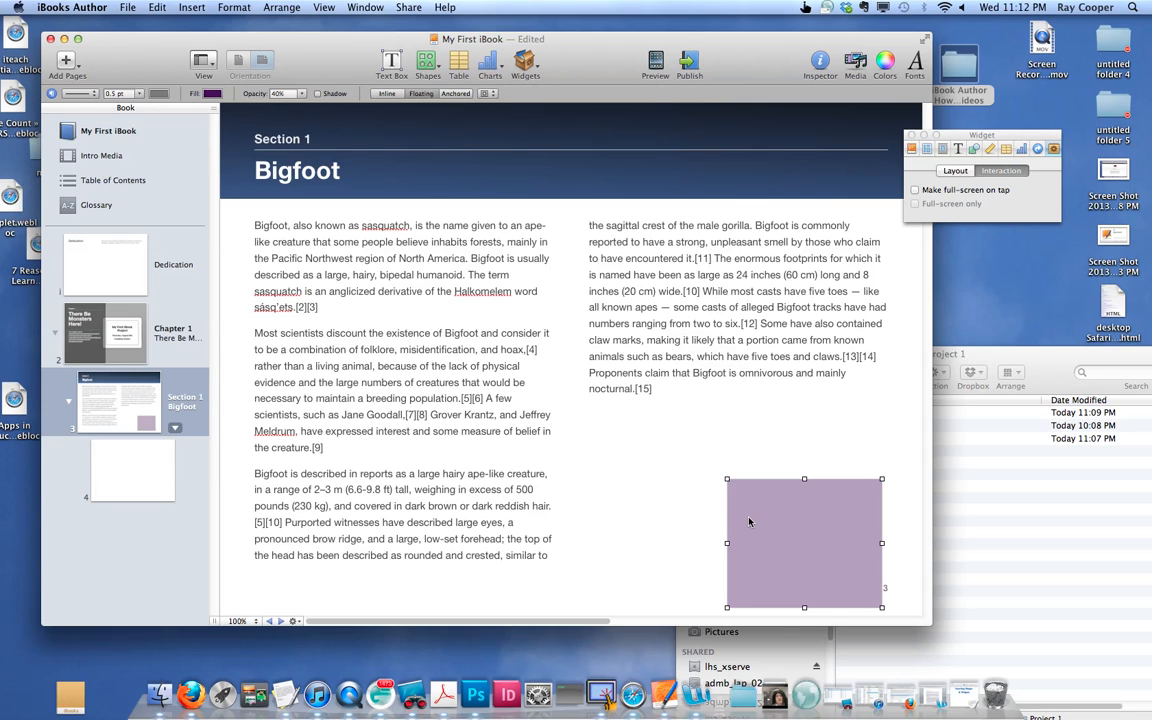
left_click_drag(727, 479, 833, 555)
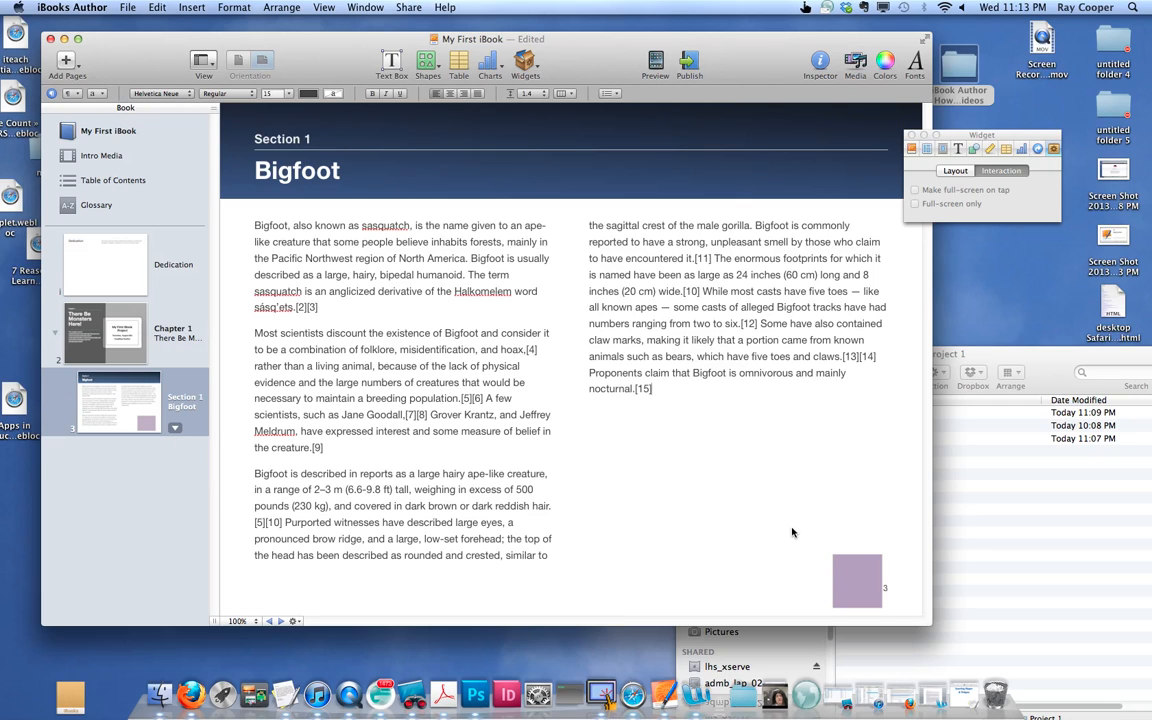
Delete the purple square beside the page number.
right_click(839, 565)
left_click(839, 568)
left_click(558, 157)
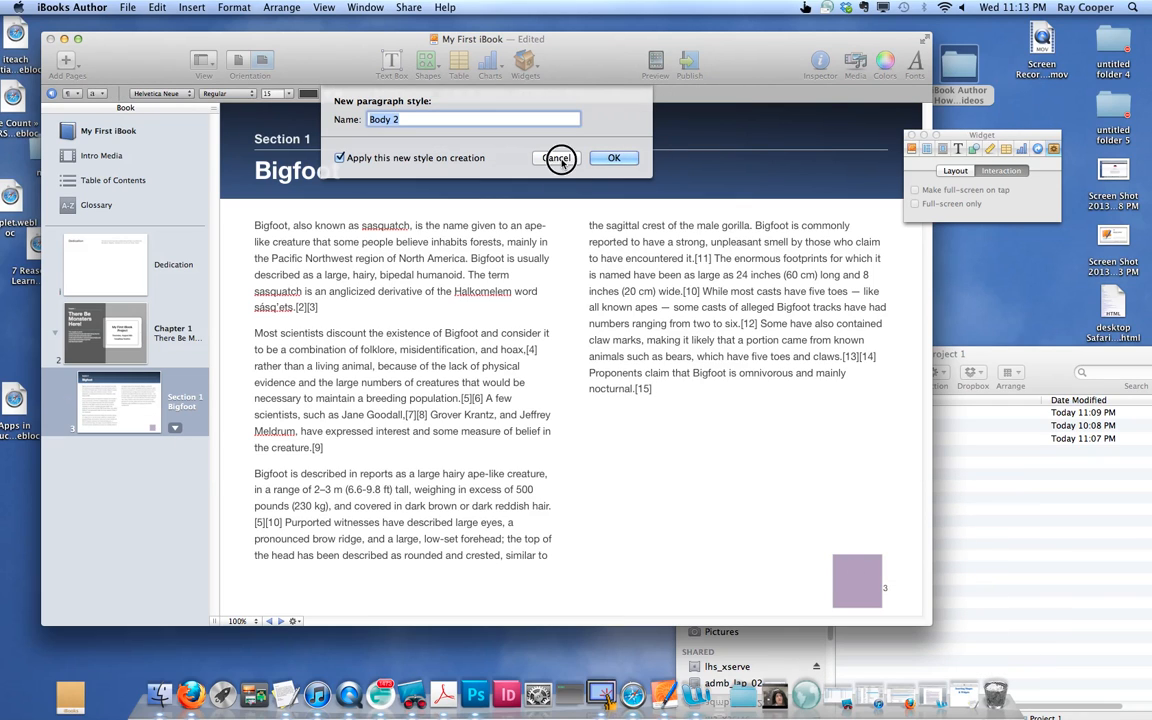
right_click(841, 566)
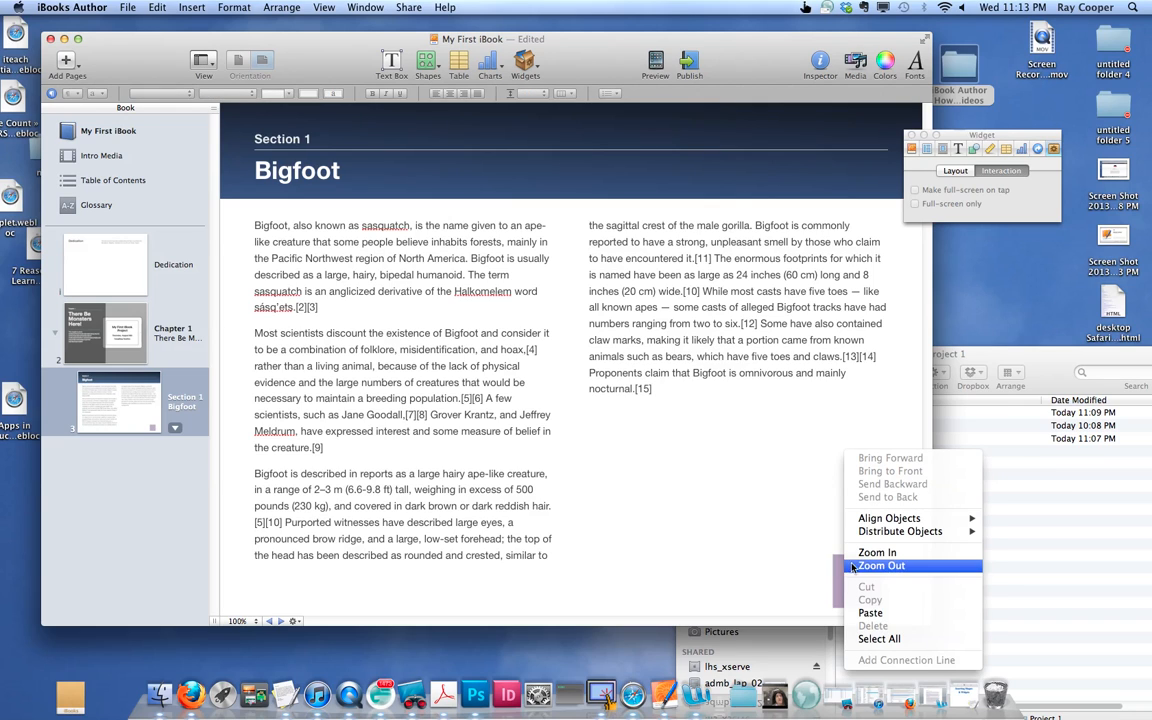
left_click(856, 612)
left_click(851, 578)
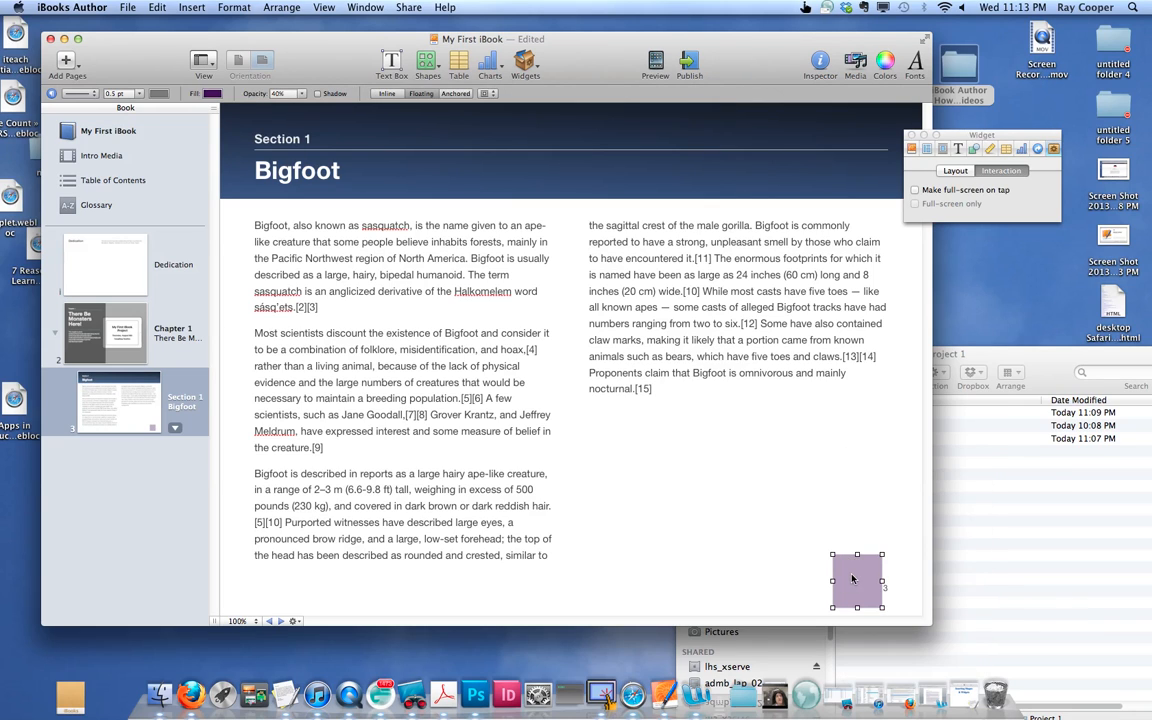
right_click(851, 578)
left_click(891, 626)
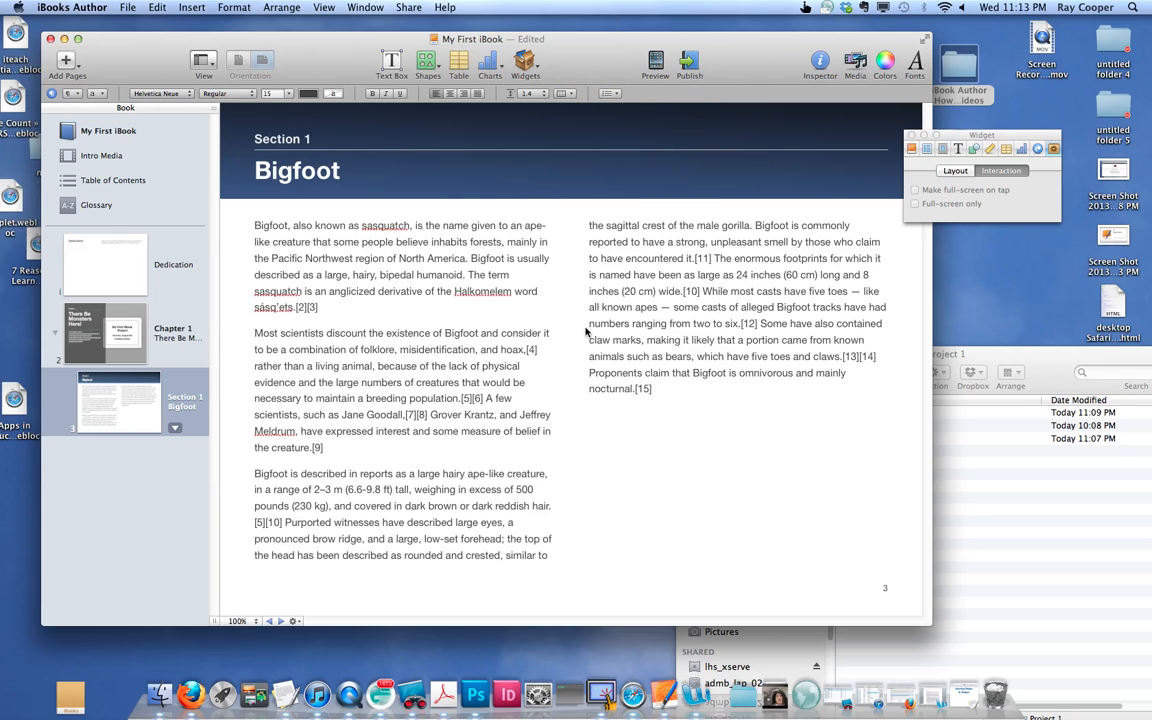
Insert a Media widget on the Bigfoot page and shift it to the right over the second column.
left_click(526, 66)
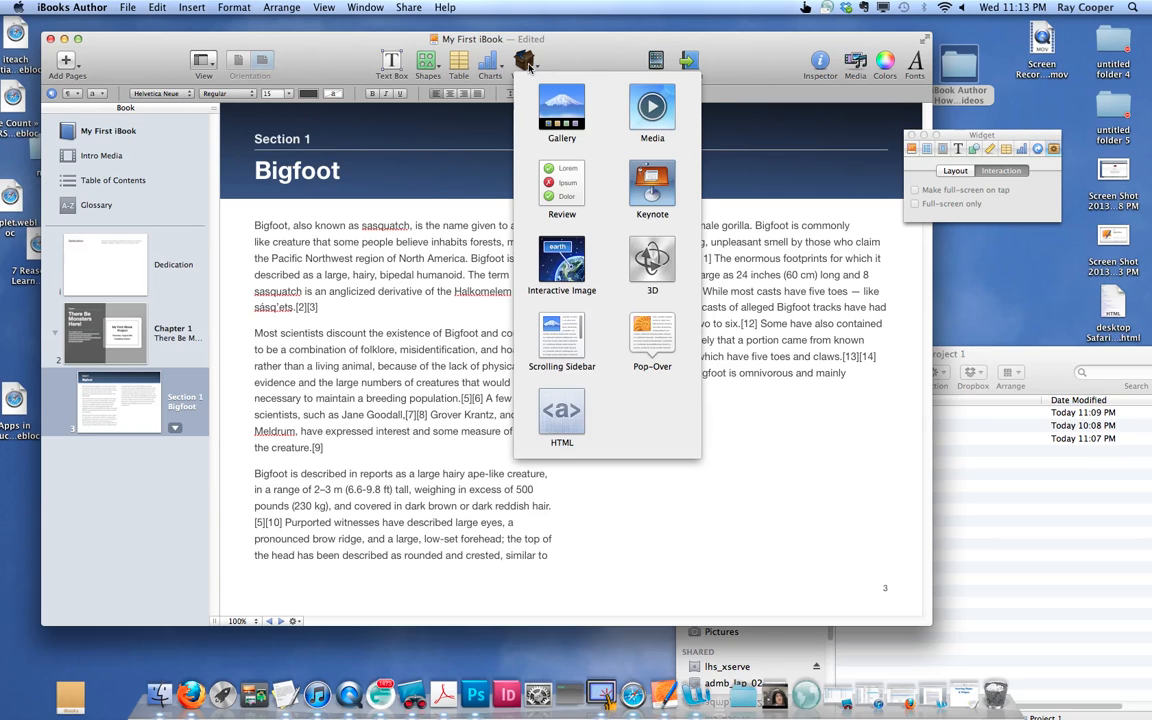
left_click(652, 110)
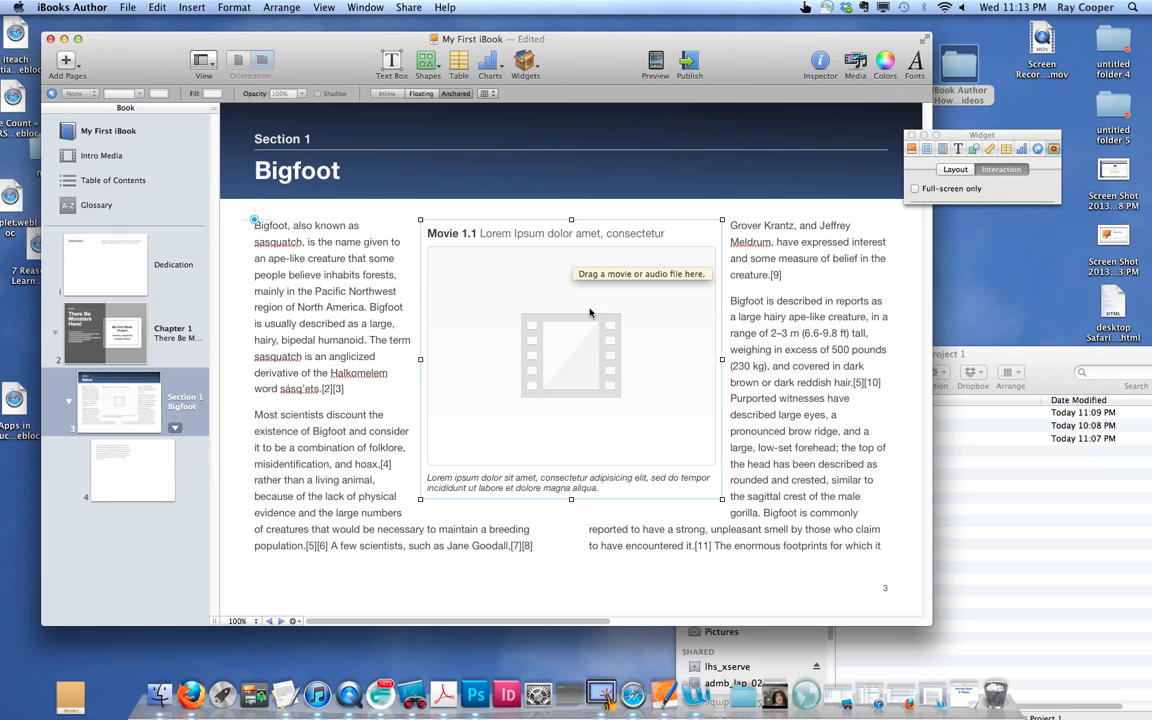
left_click_drag(505, 233, 605, 233)
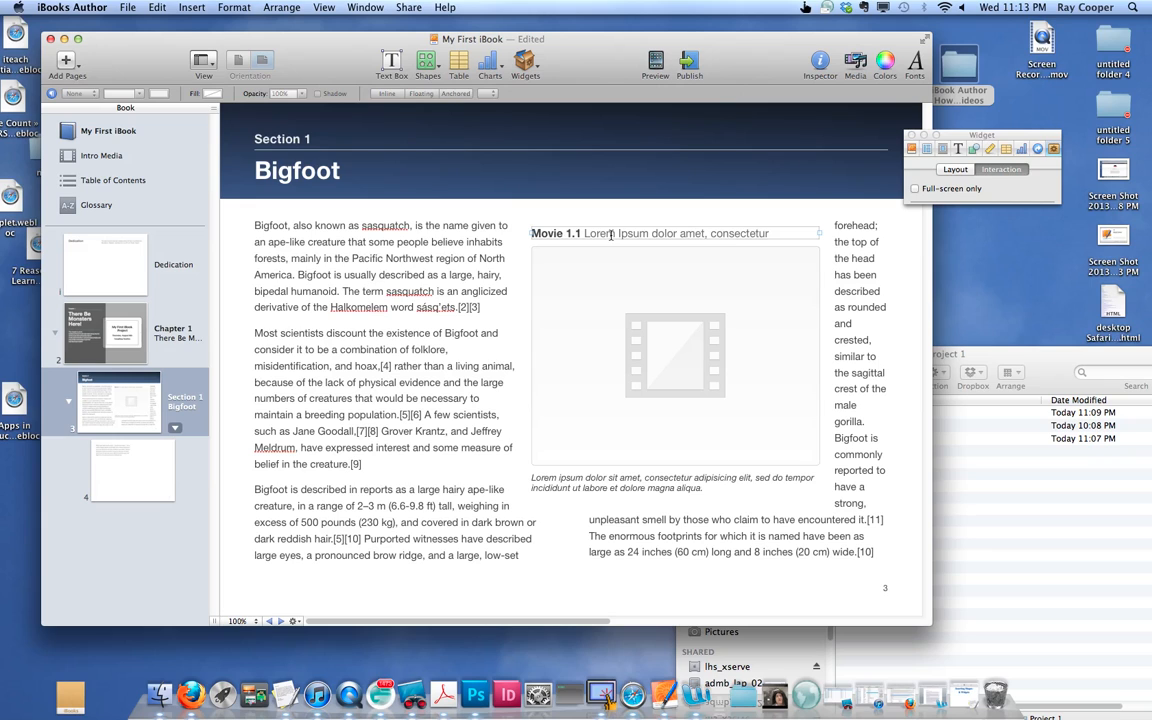
Place Roger Patterson Bigfoot Footage.mp4 from the project's media Videos folder into the movie widget, and minimize the file window.
left_click(995, 363)
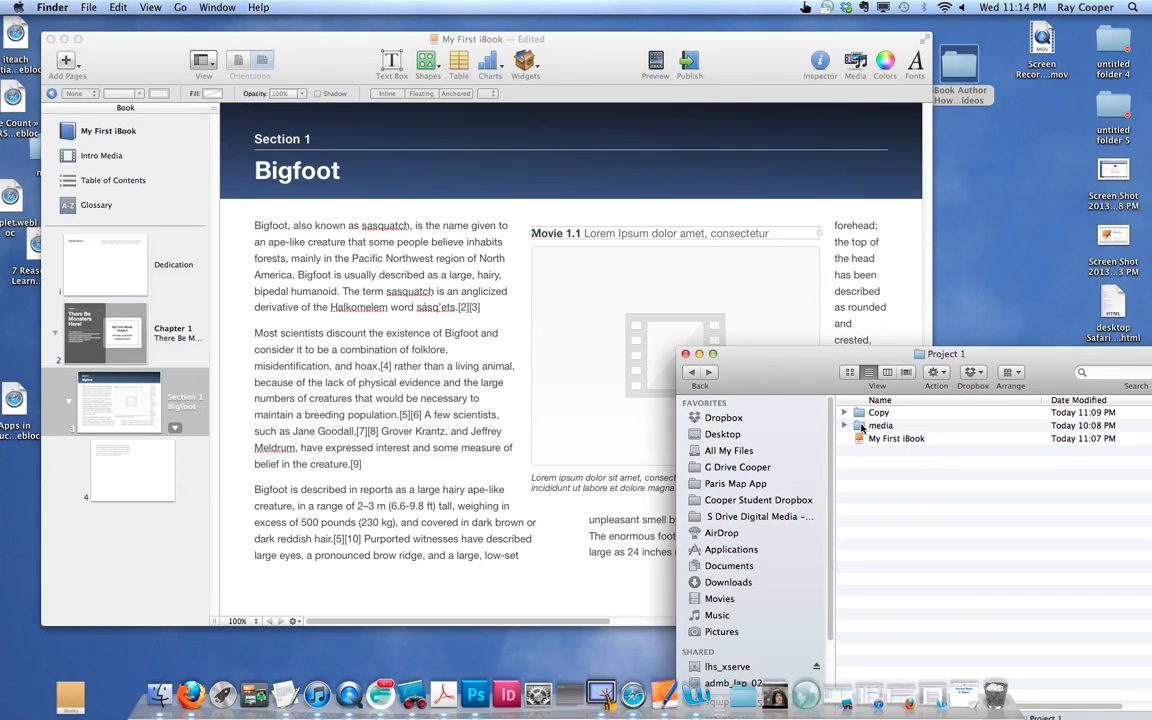
double_click(862, 426)
double_click(866, 437)
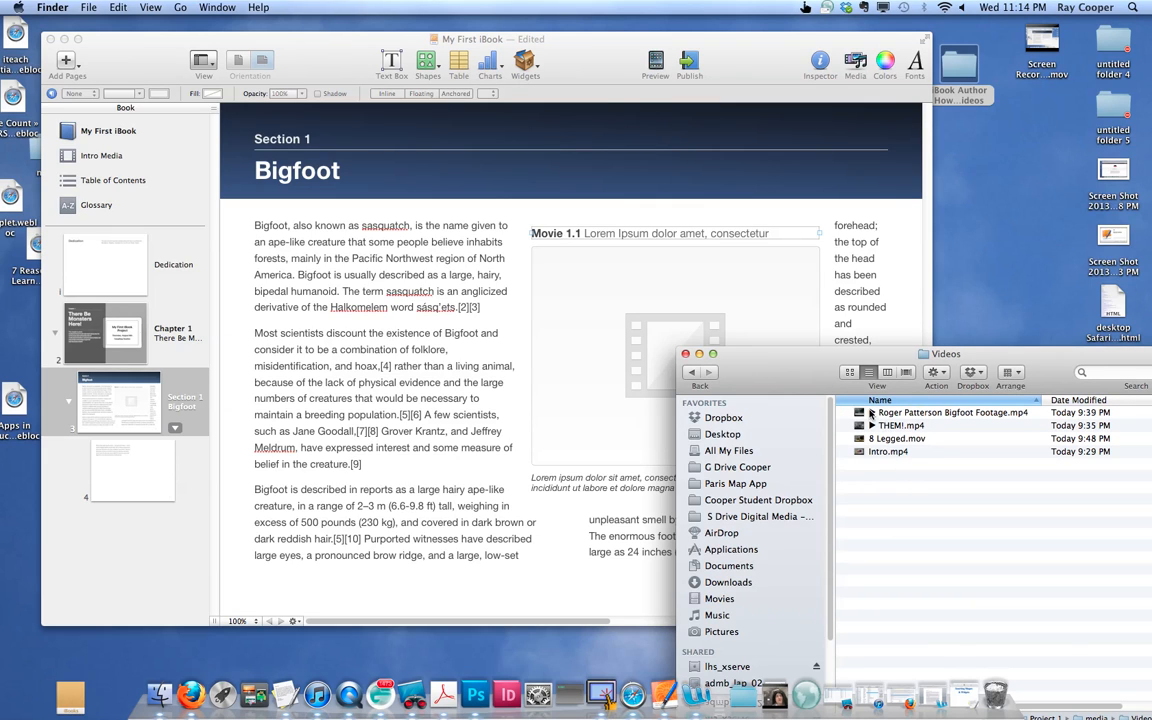
left_click_drag(870, 413, 710, 361)
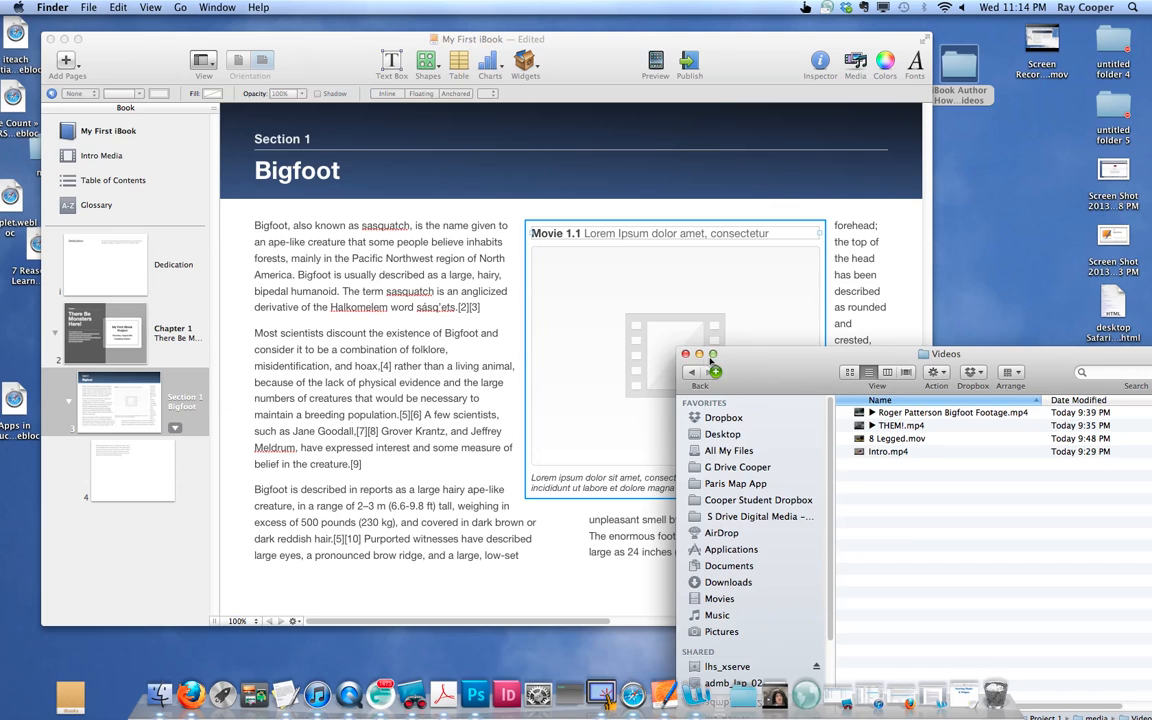
left_click(699, 354)
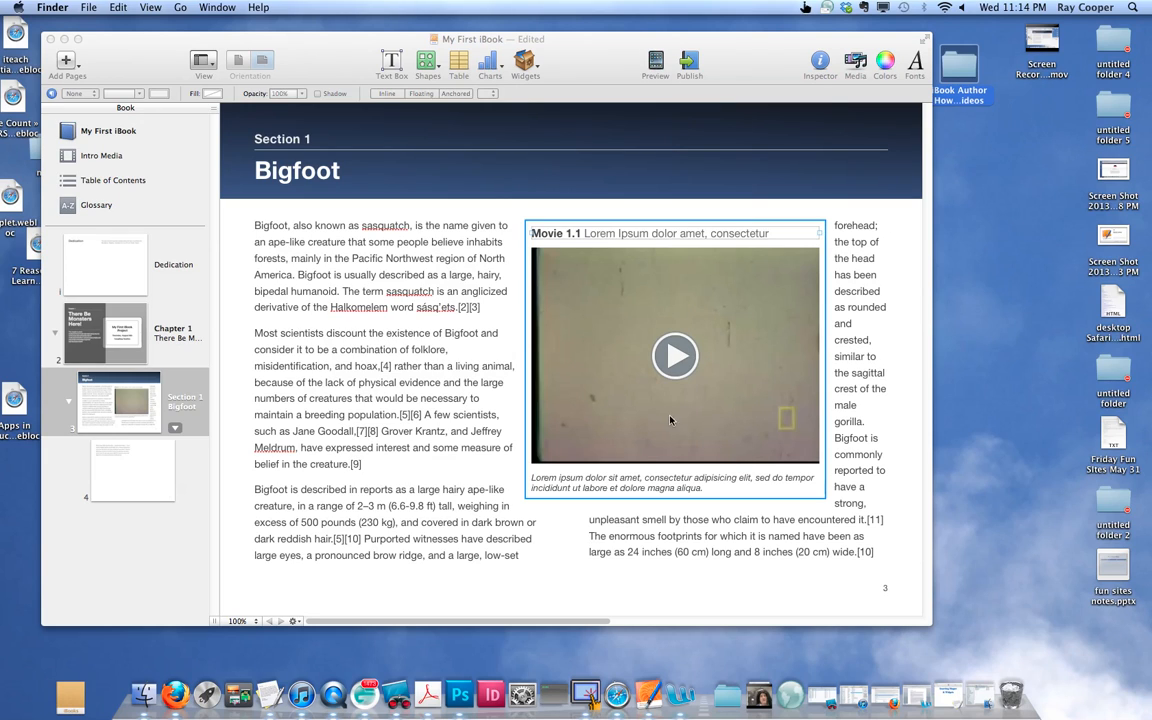
Play the Bigfoot footage in the movie widget and pause it.
left_click(679, 370)
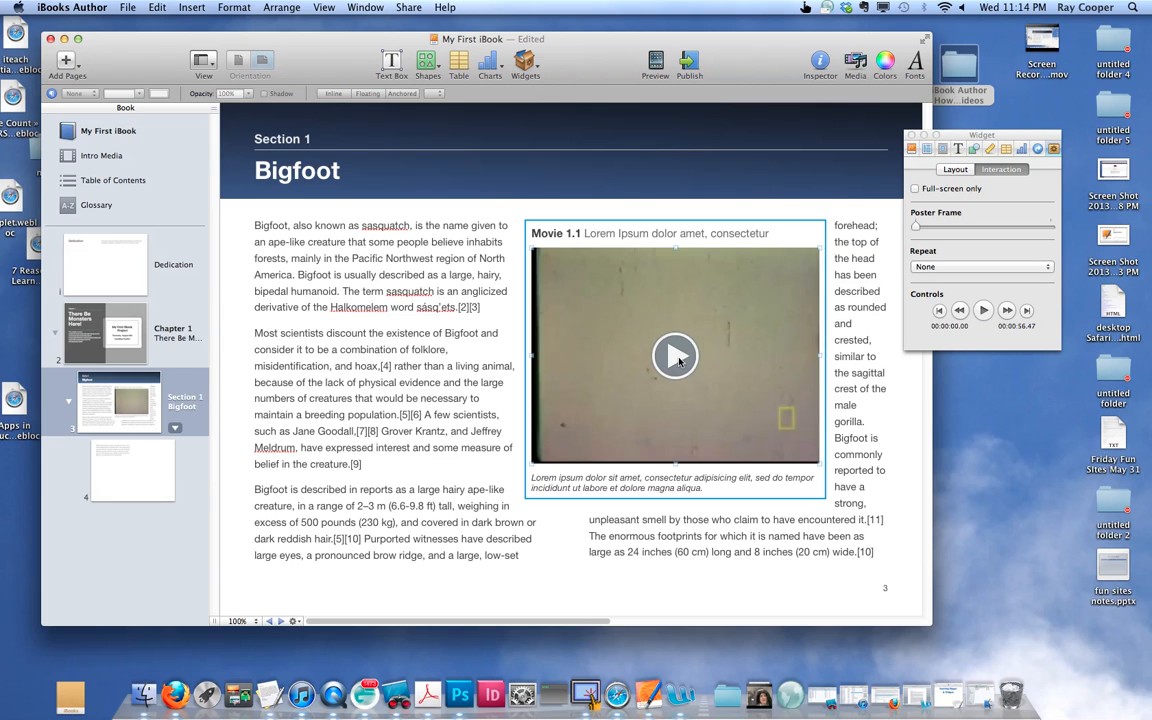
left_click(676, 356)
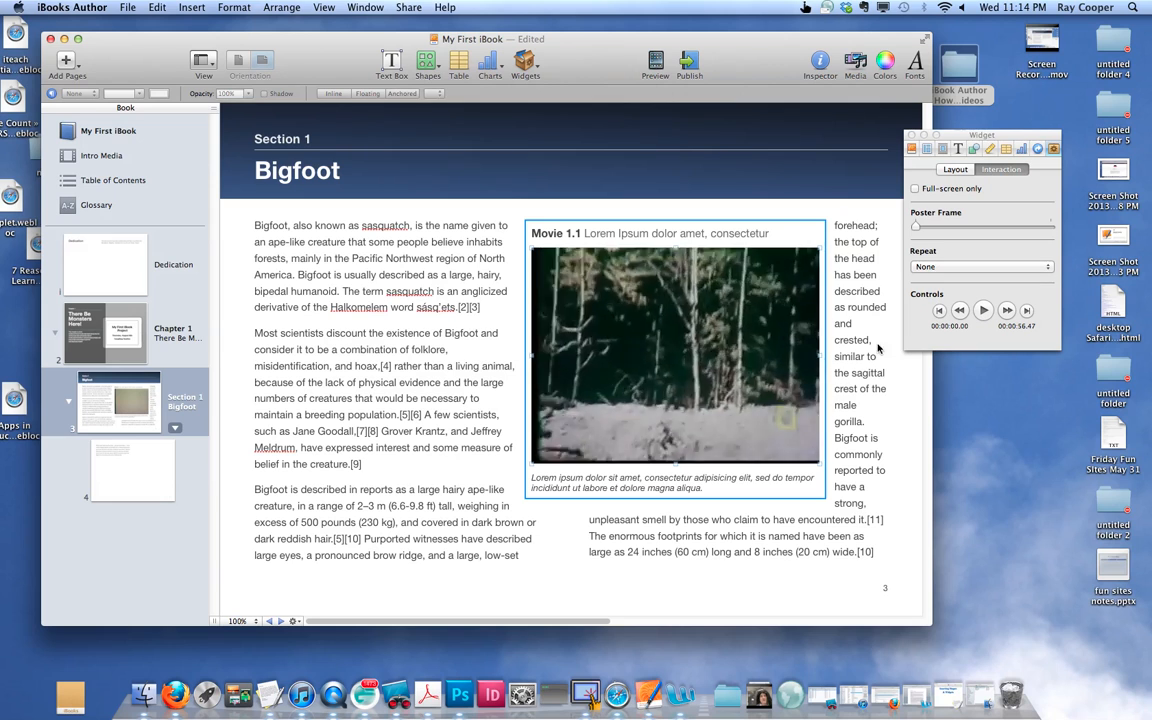
left_click(703, 427)
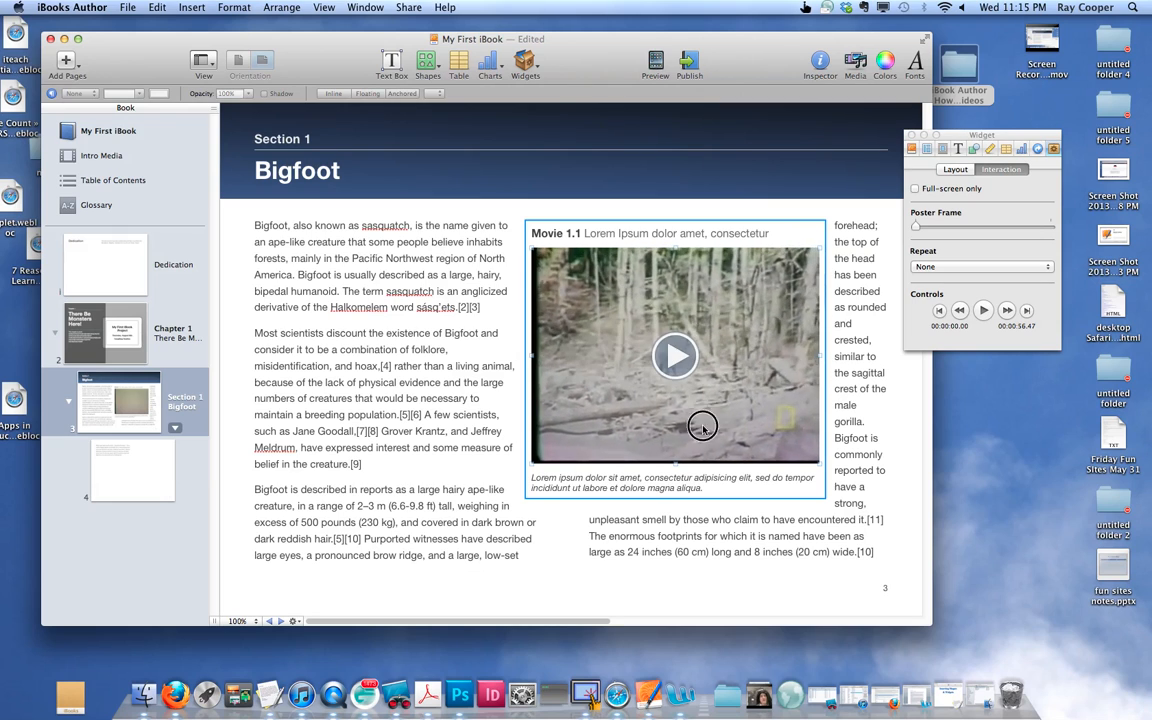
Move the movie widget slightly down and left within the body text and save a version of the book.
left_click_drag(703, 427, 723, 482)
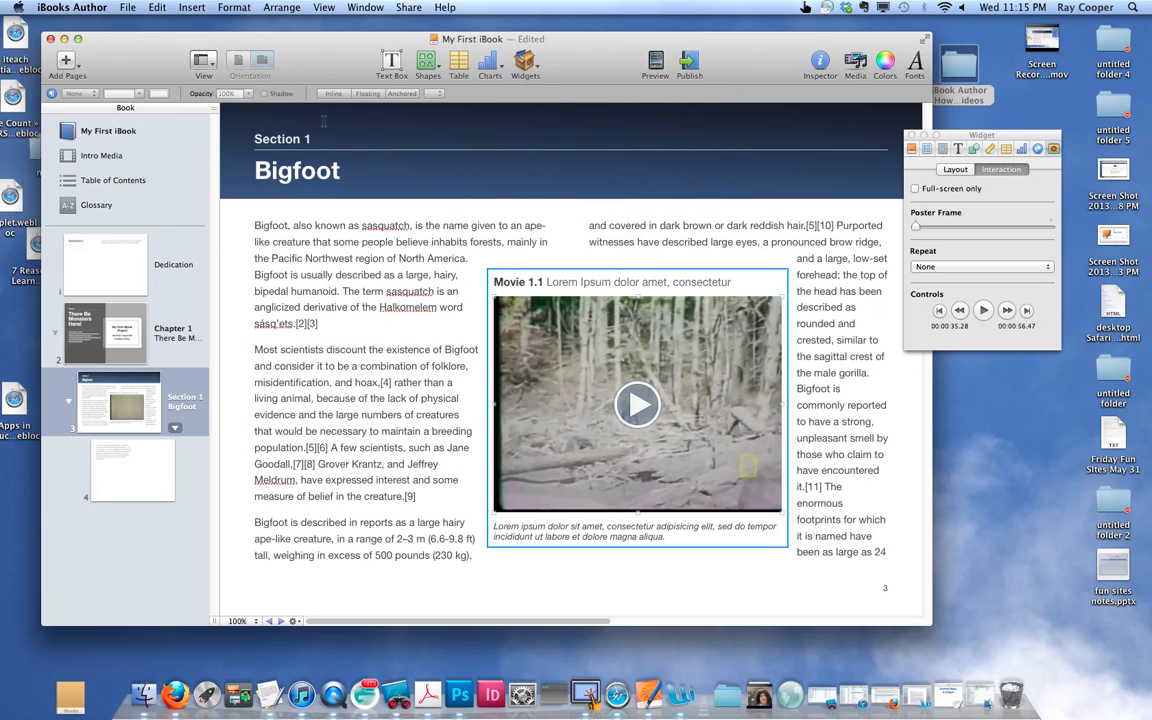
left_click(128, 7)
left_click(168, 97)
Reposition the movie widget at the bottom of the second column and save a version of the book.
left_click_drag(716, 351, 569, 346)
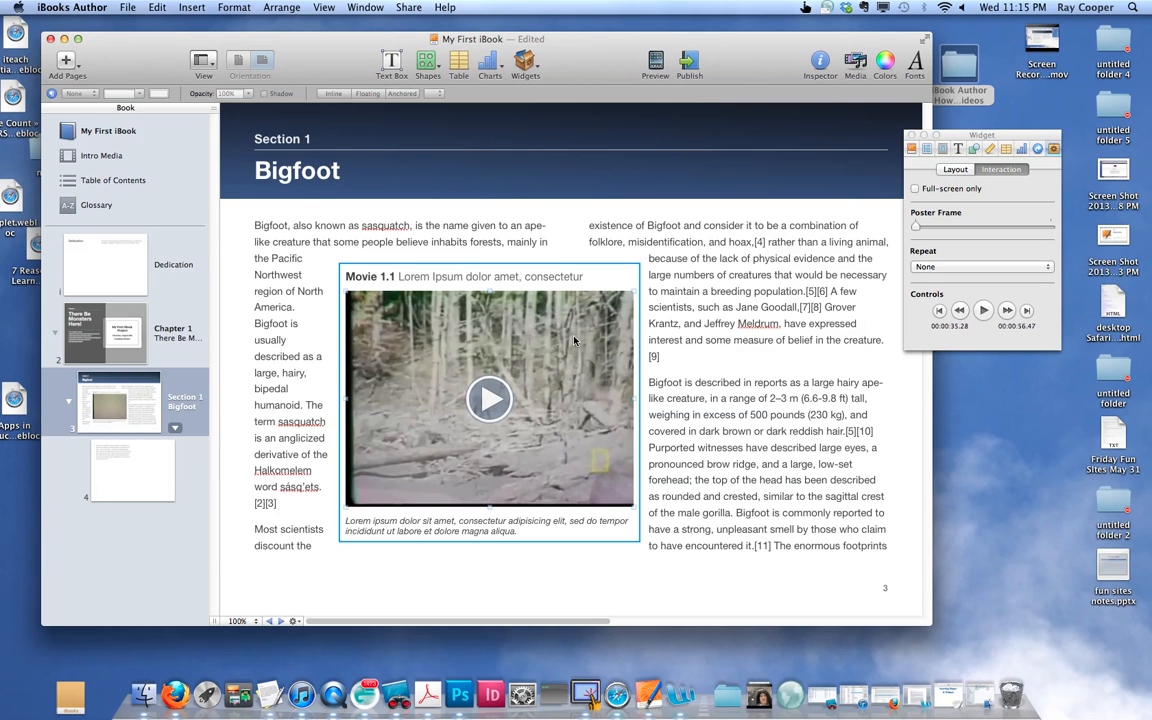
left_click_drag(574, 341, 628, 316)
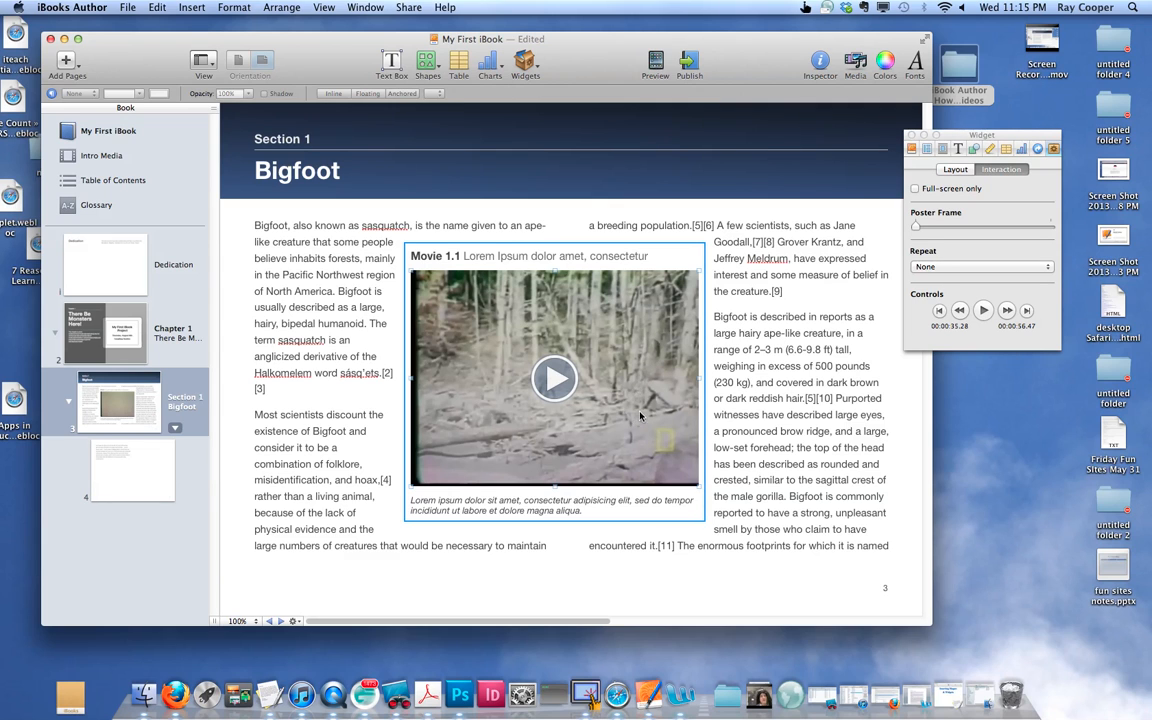
left_click_drag(640, 416, 690, 421)
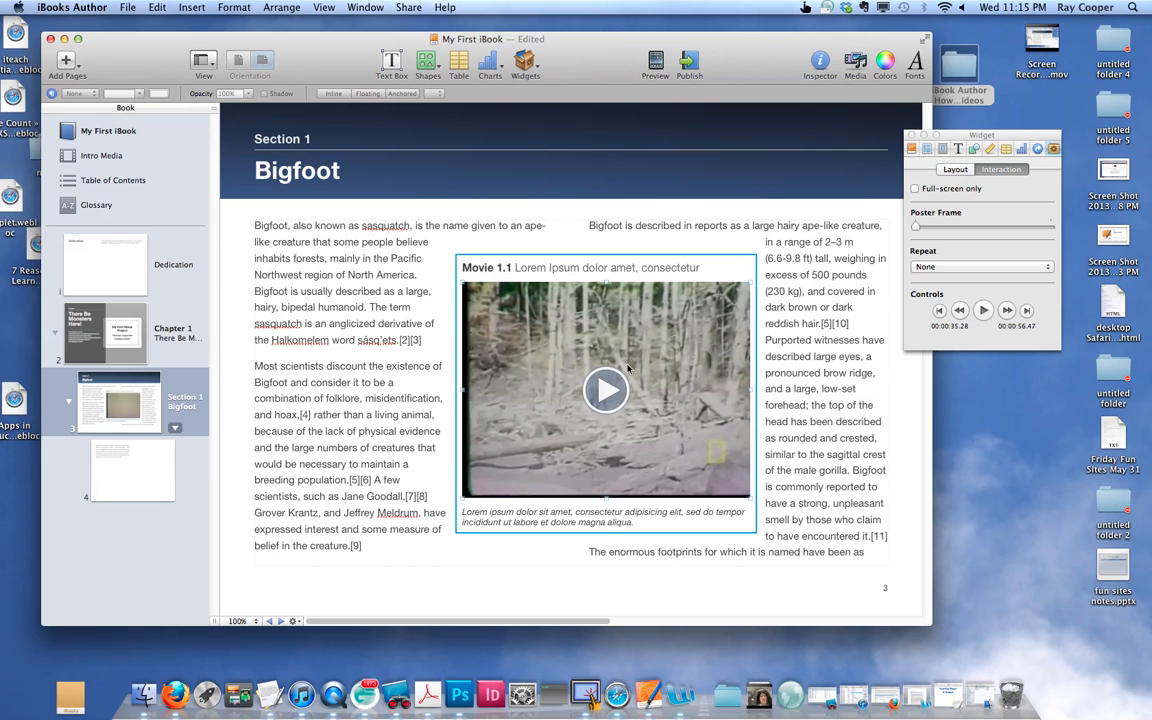
left_click_drag(628, 370, 809, 419)
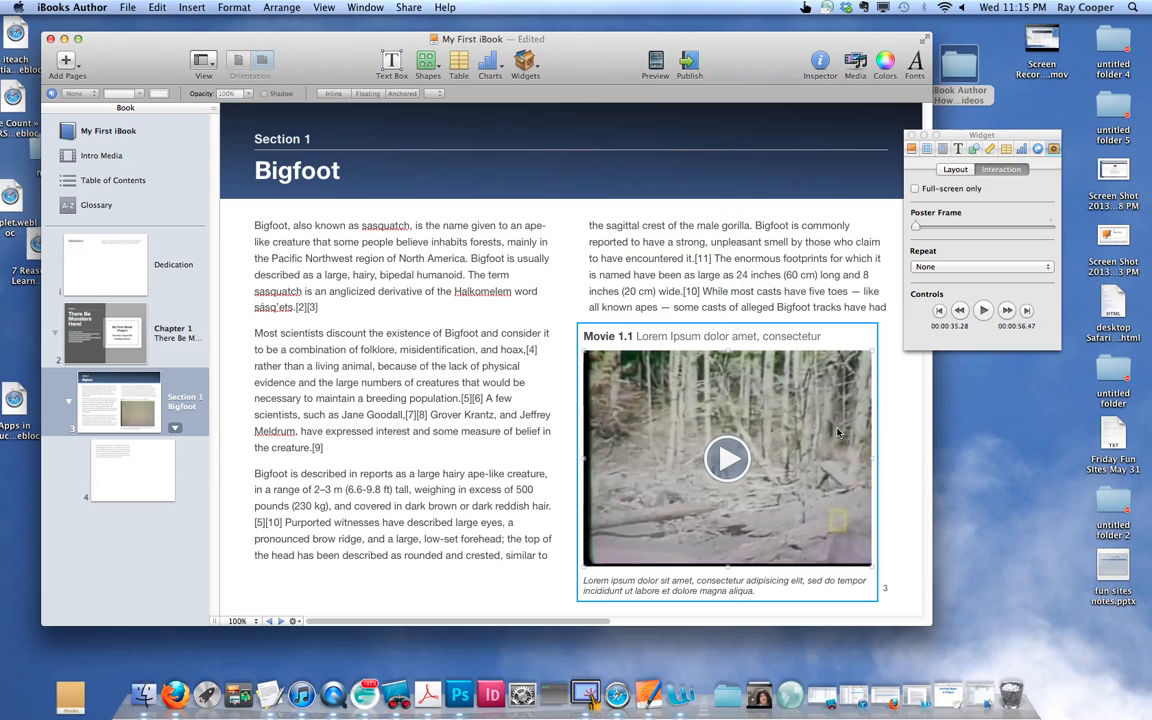
left_click(889, 433)
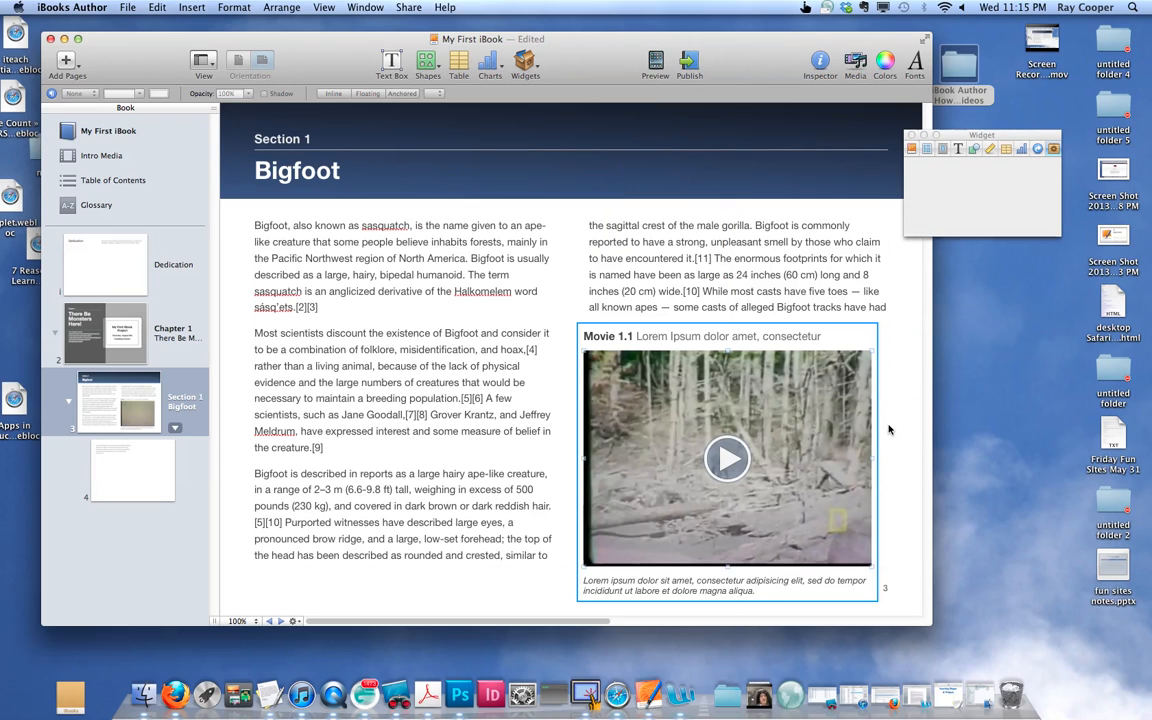
left_click(127, 8)
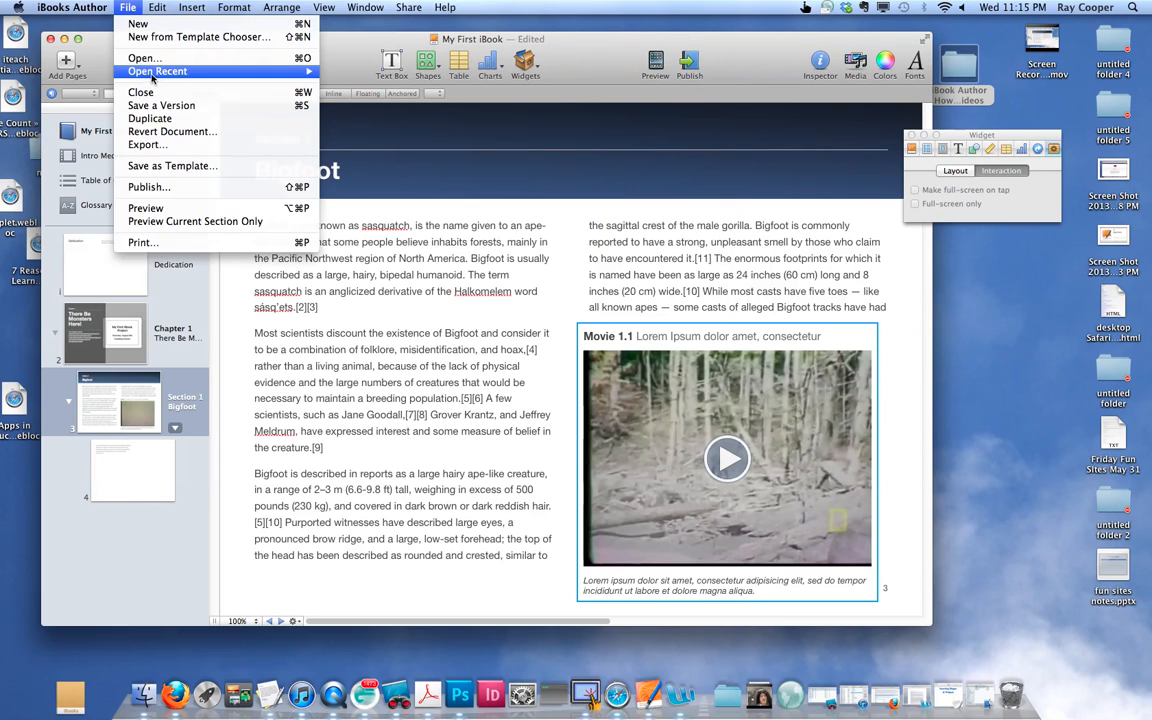
left_click(165, 106)
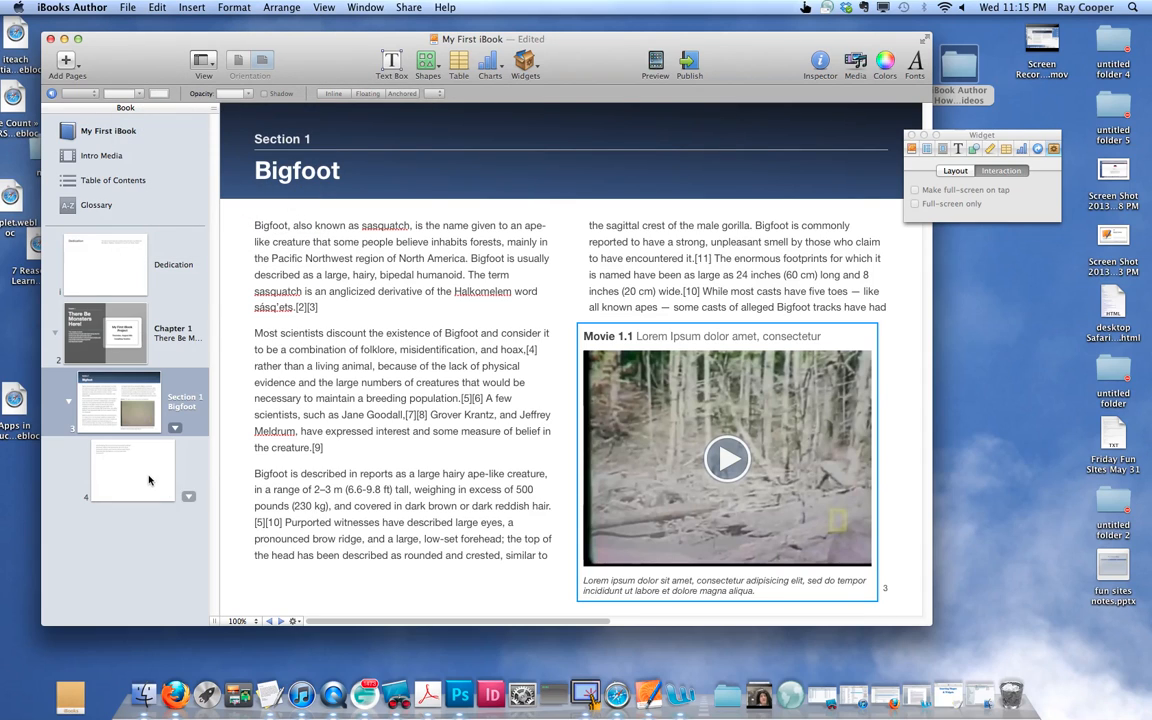